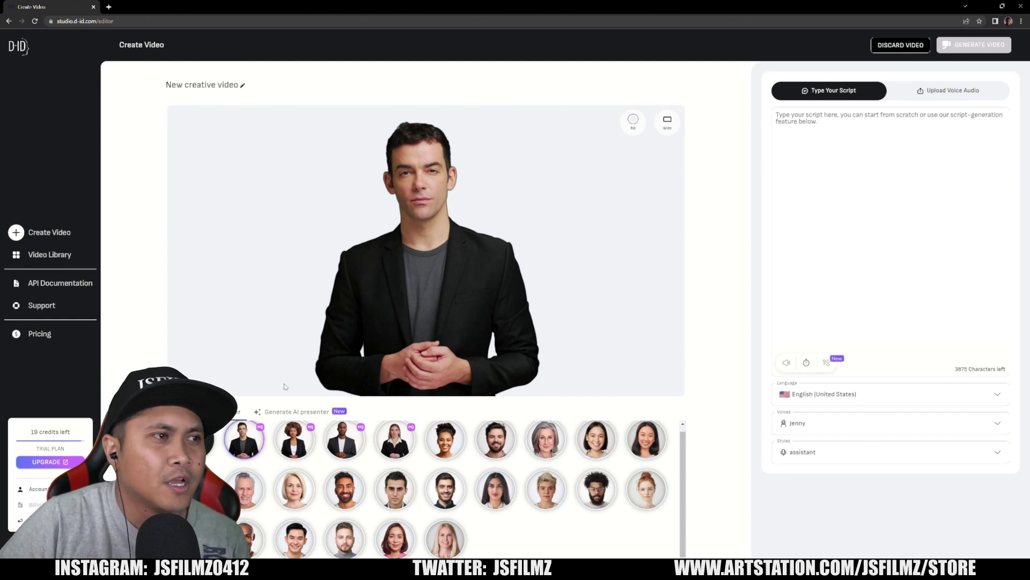
- Enter the AI presenter prompt 'a photorealistic female cyberpunk attractive character'
click(285, 413)
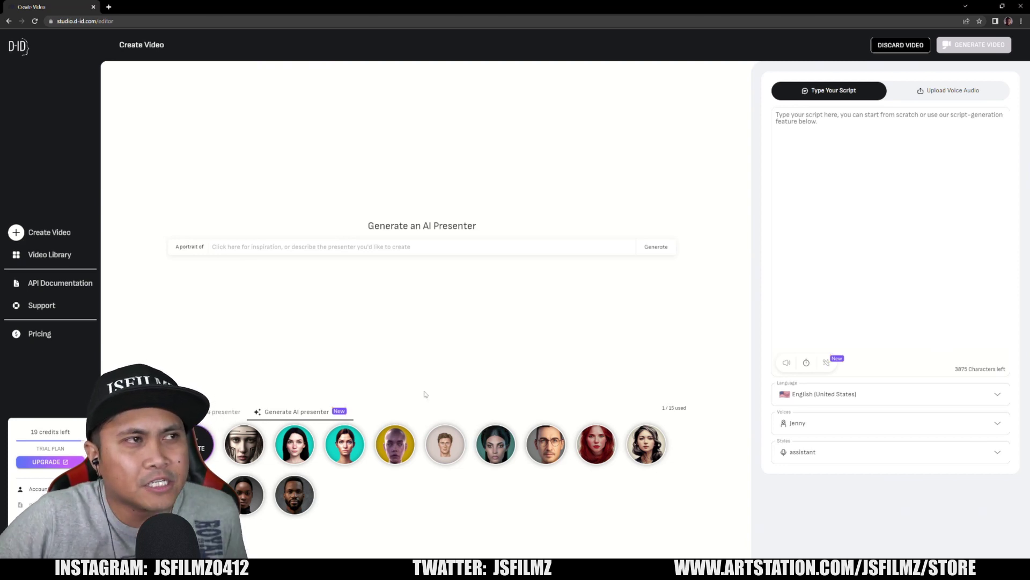
click(378, 246)
text(a photorealistsic)
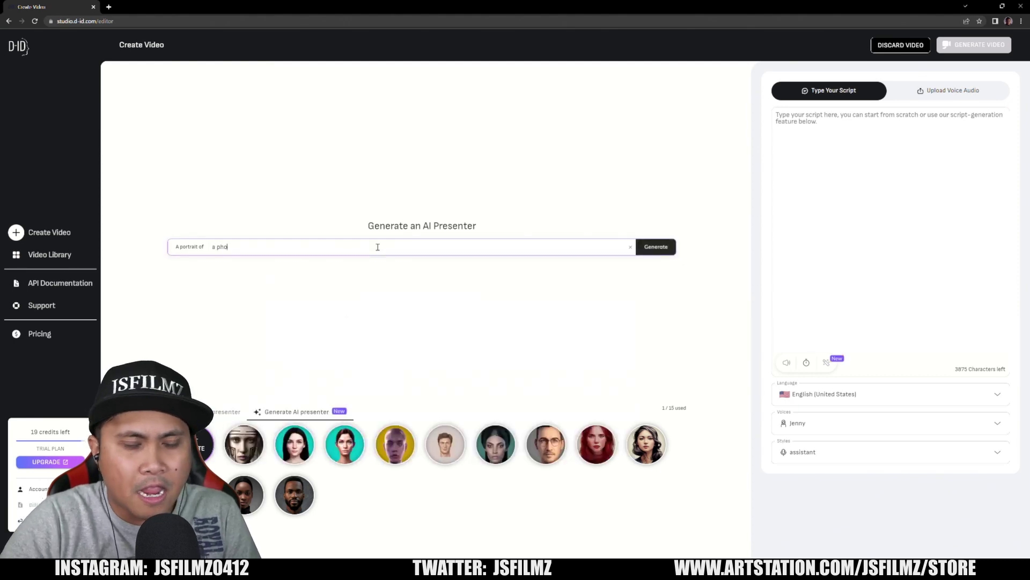
key(BackSpace)
key(BackSpace)
key(BackSpace)
text(ic female)
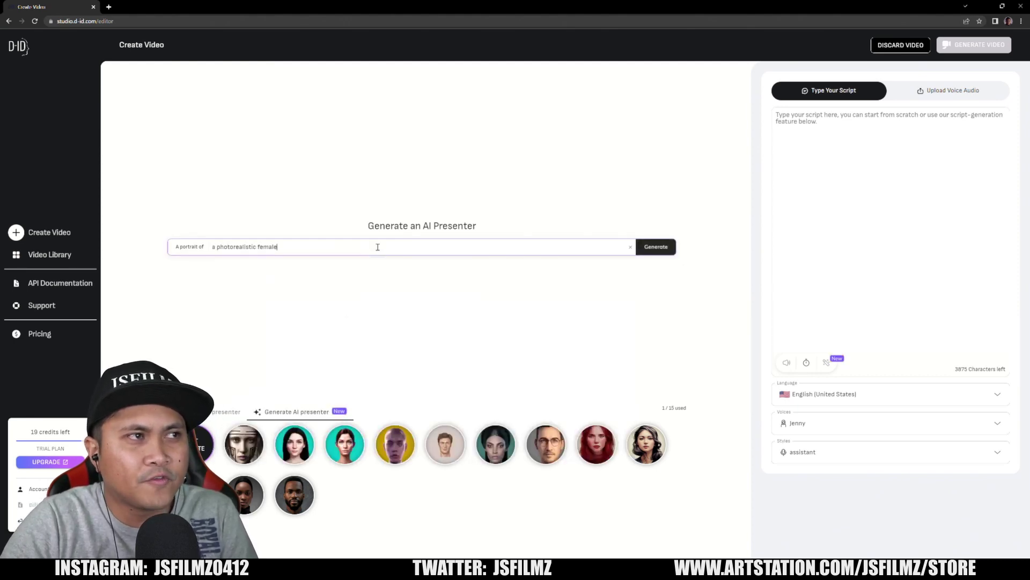
text( cyberpunk attractive character)
- Generate portraits and make the second cyberpunk portrait the video's presenter
click(655, 247)
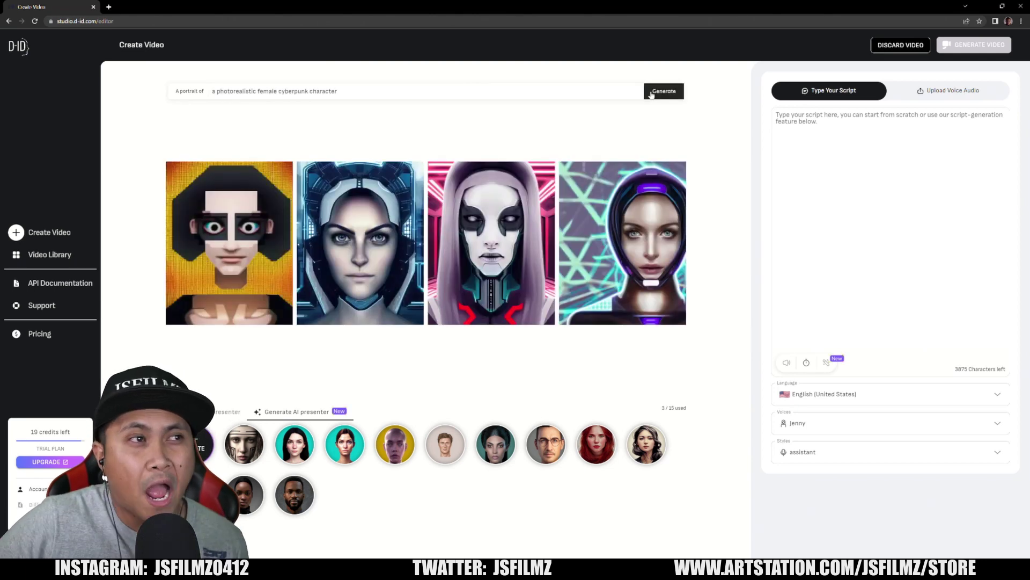
click(395, 269)
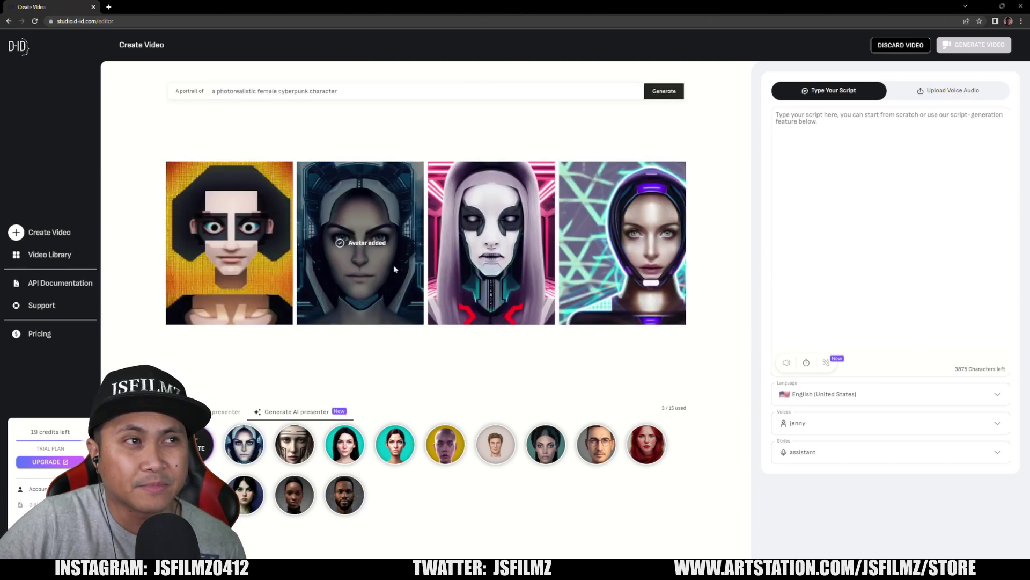
click(302, 438)
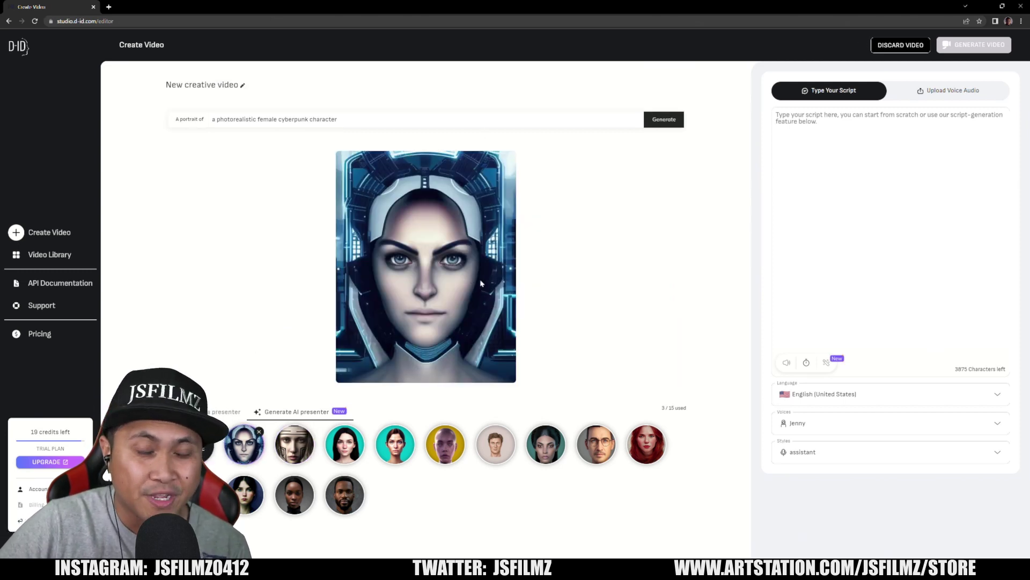
- Write the script 'I like to do the chahha alott' and choose Sara's voice in cheerful style
click(855, 134)
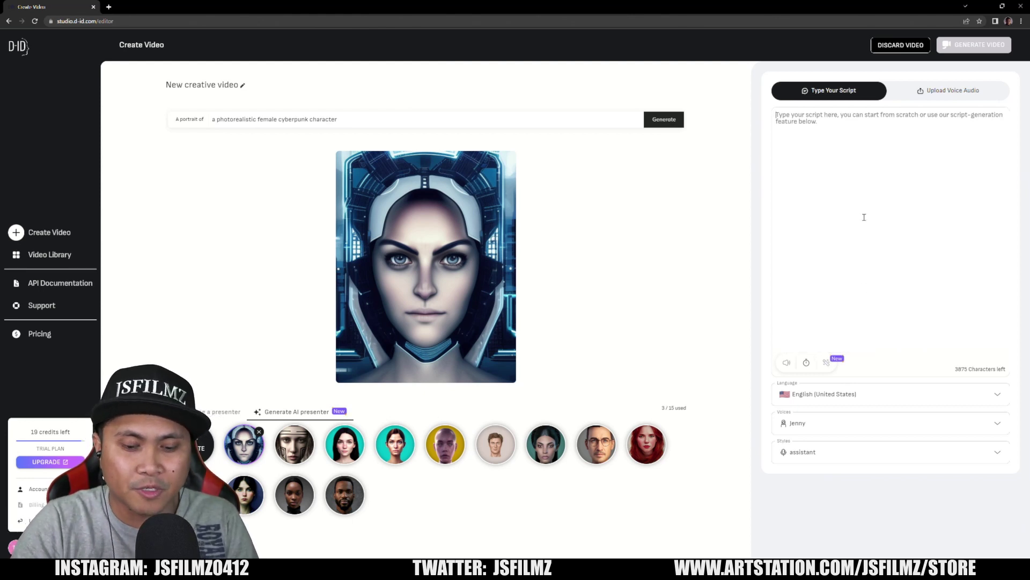
text(I like to do t)
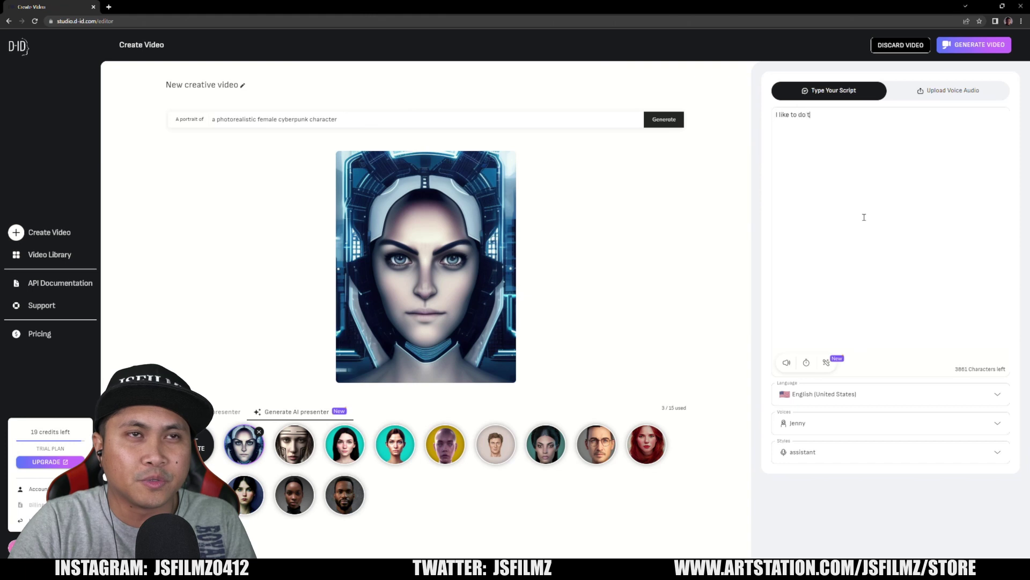
text(he chah)
text(ha)
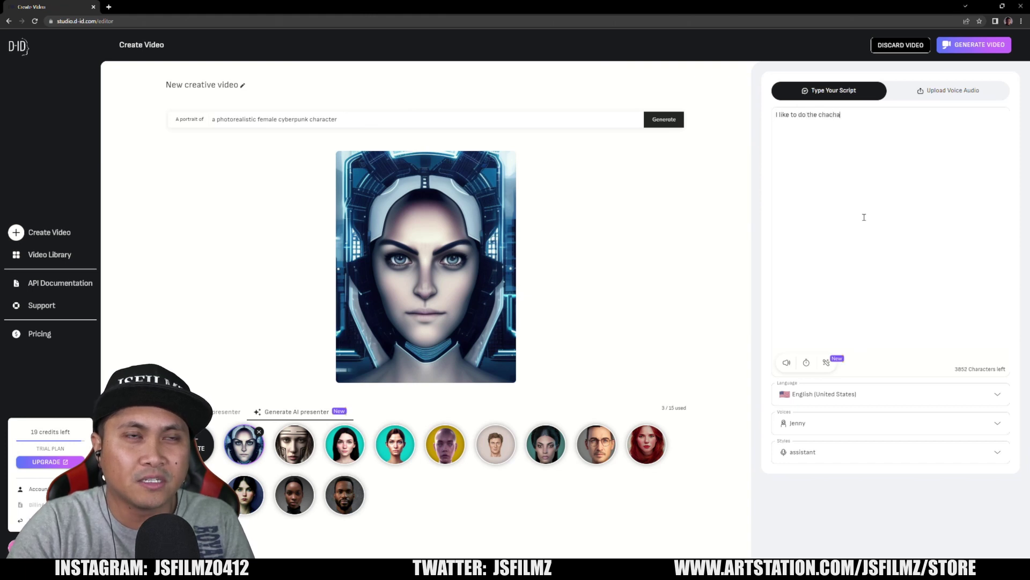
text( alott)
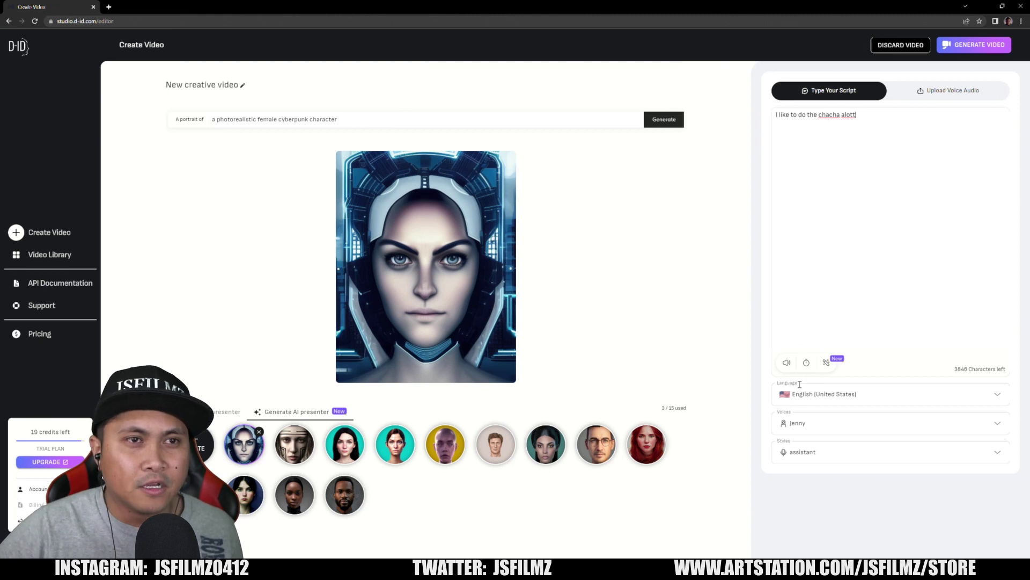
click(819, 397)
click(819, 422)
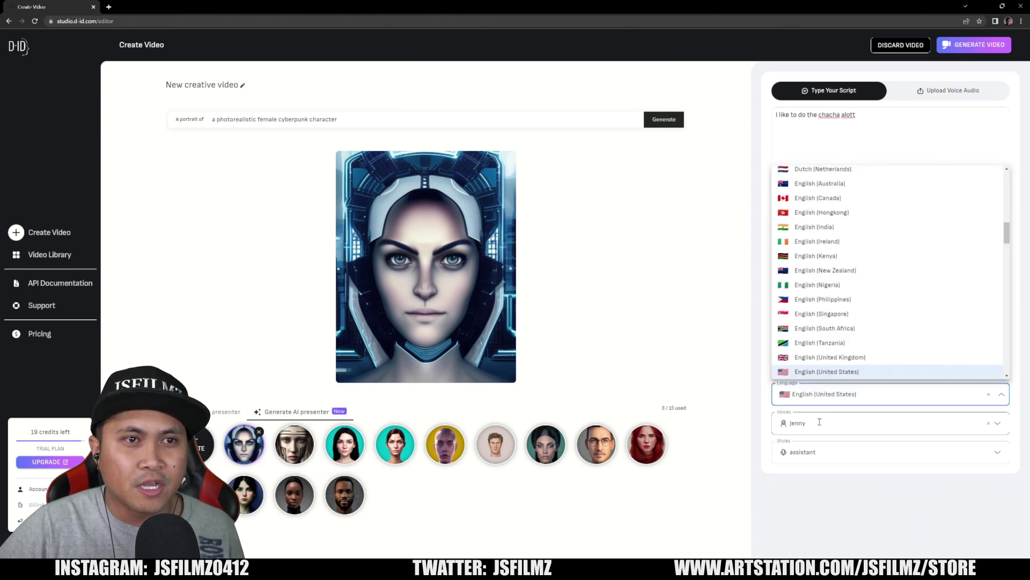
scroll(859, 300, down, 3)
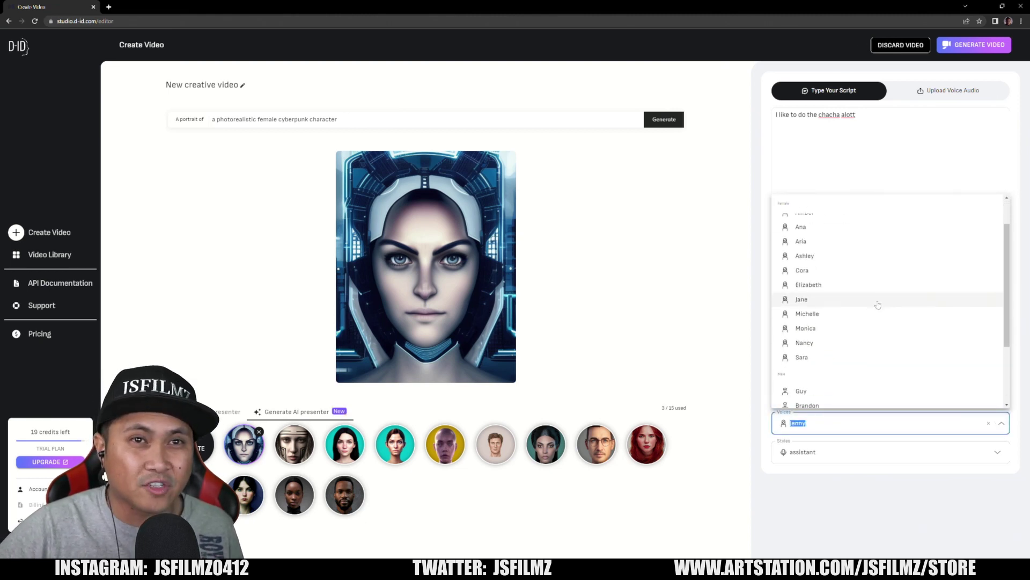
scroll(867, 315, up, 3)
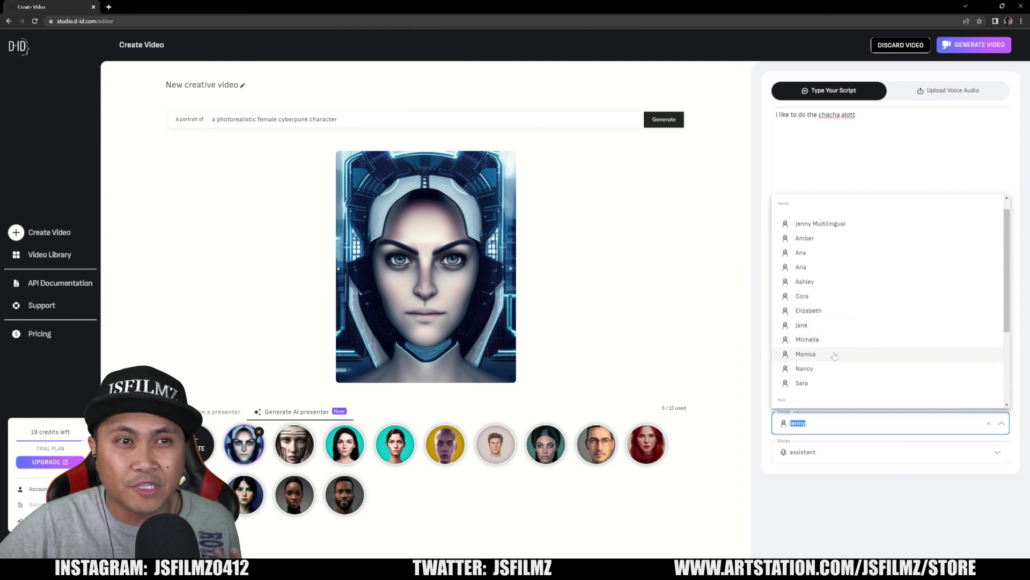
click(818, 384)
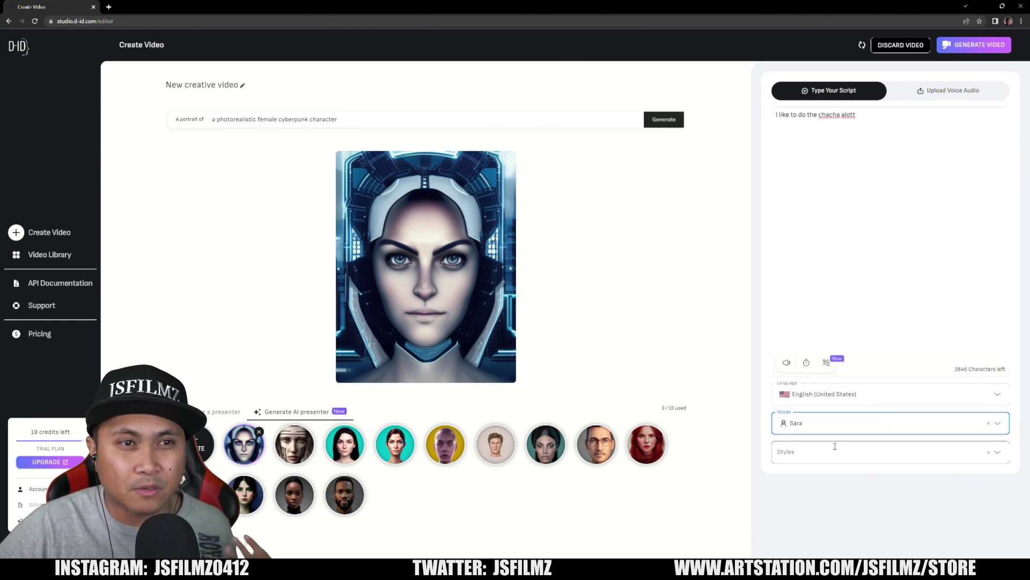
click(800, 452)
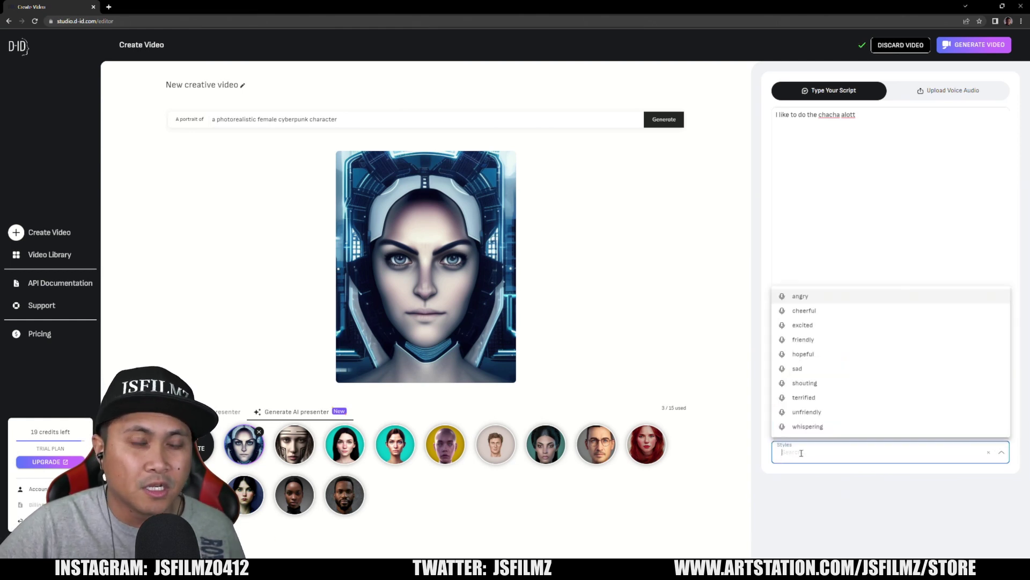
click(820, 313)
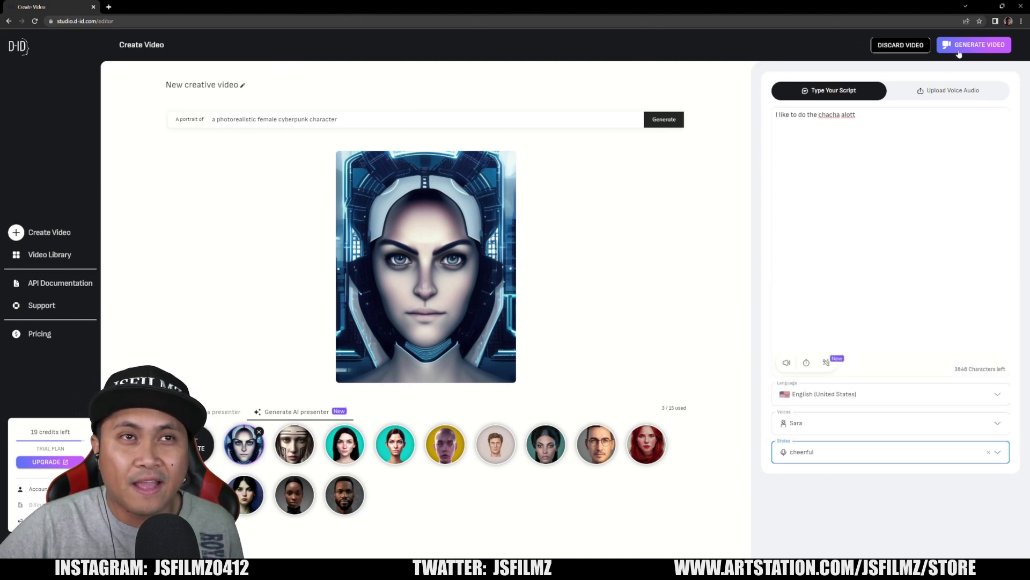
- Correct 'alott' to 'alot' in the script and request the video's generation
click(870, 116)
key(BackSpace)
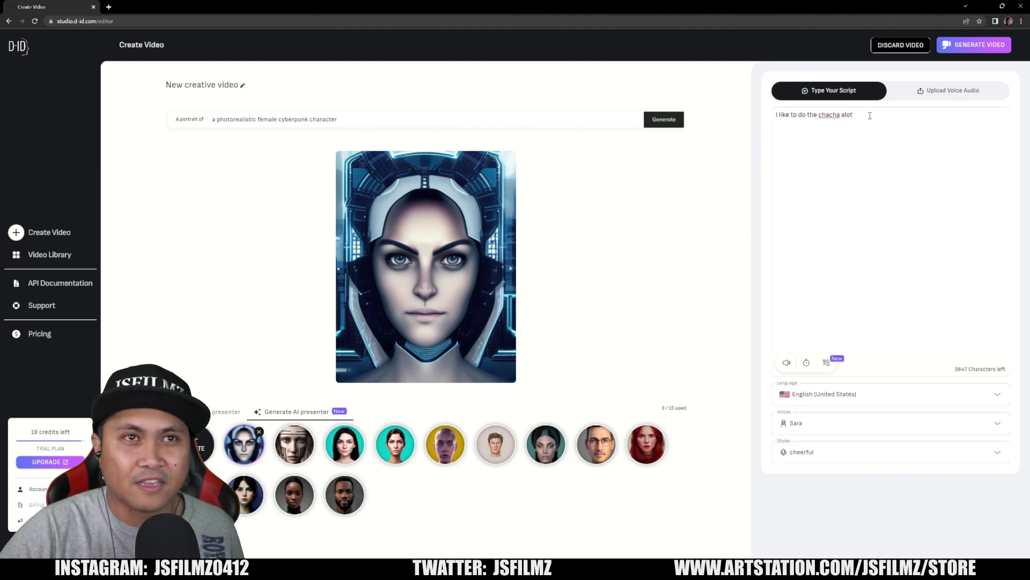
click(953, 46)
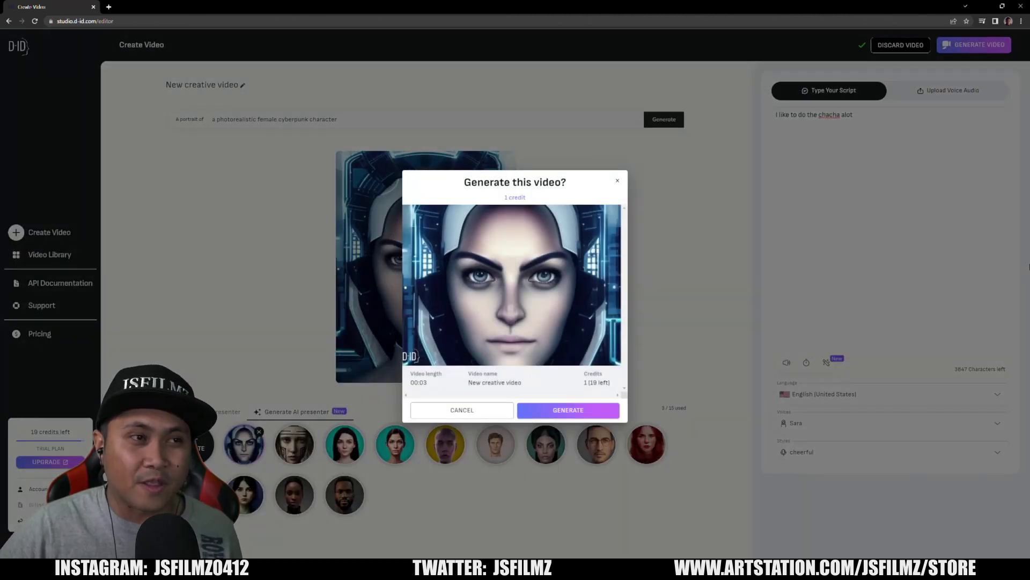
- Spend 1 credit to generate, play the finished cyberpunk video, then start a new video
click(561, 414)
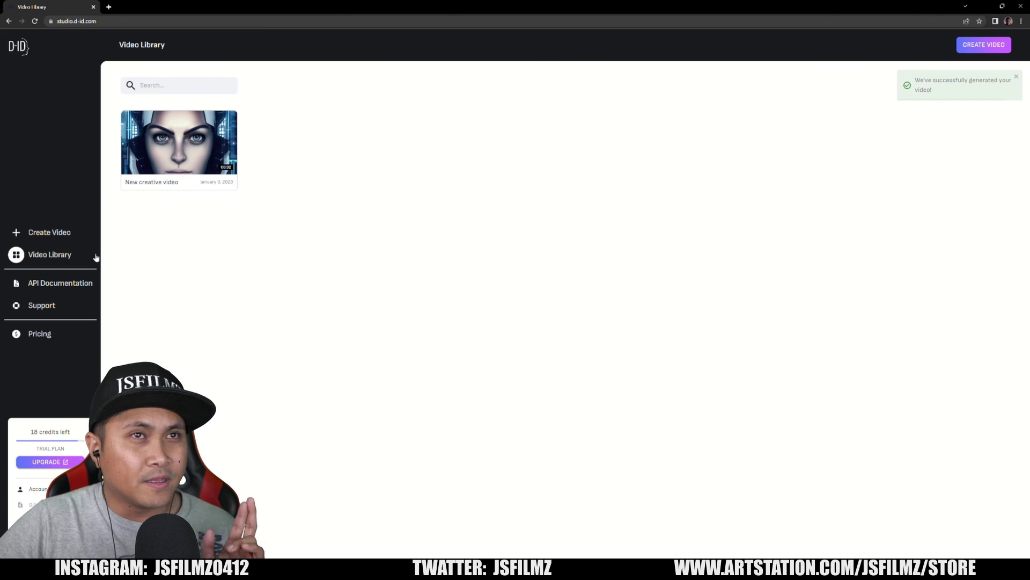
click(185, 146)
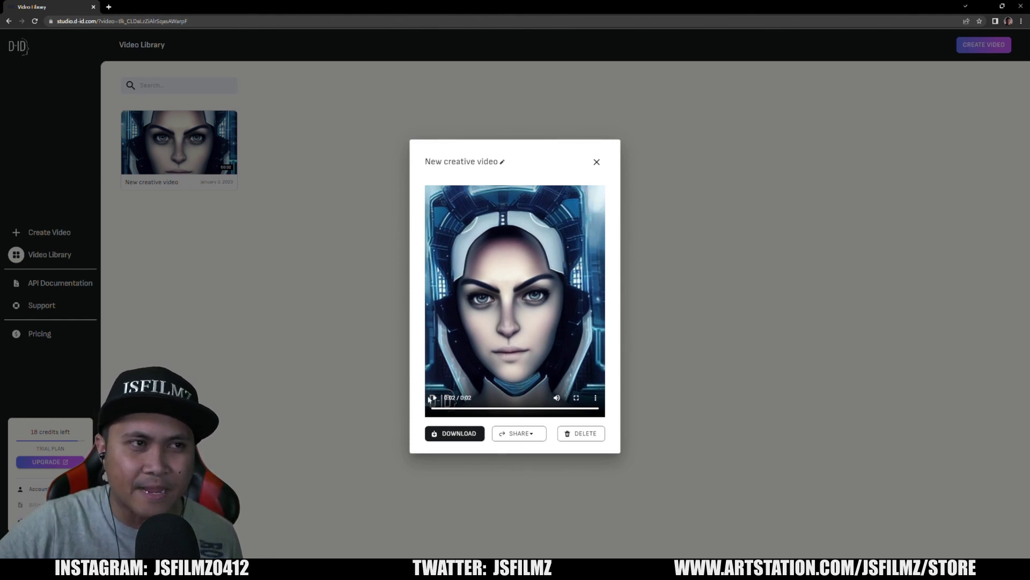
click(62, 239)
click(59, 234)
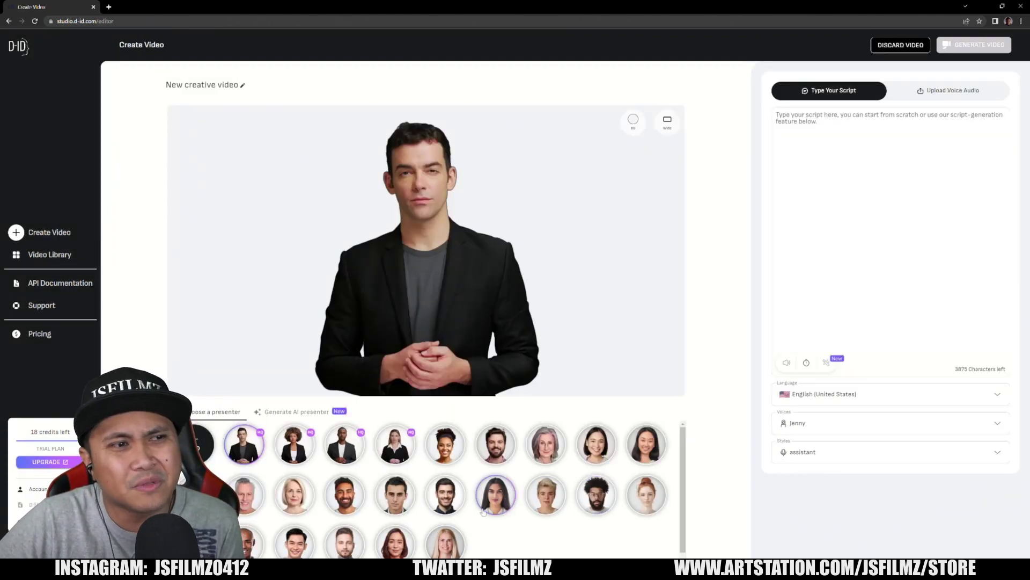
- Try the blonde woman, cancel a photo upload, then pick the man in the dark suit
click(448, 543)
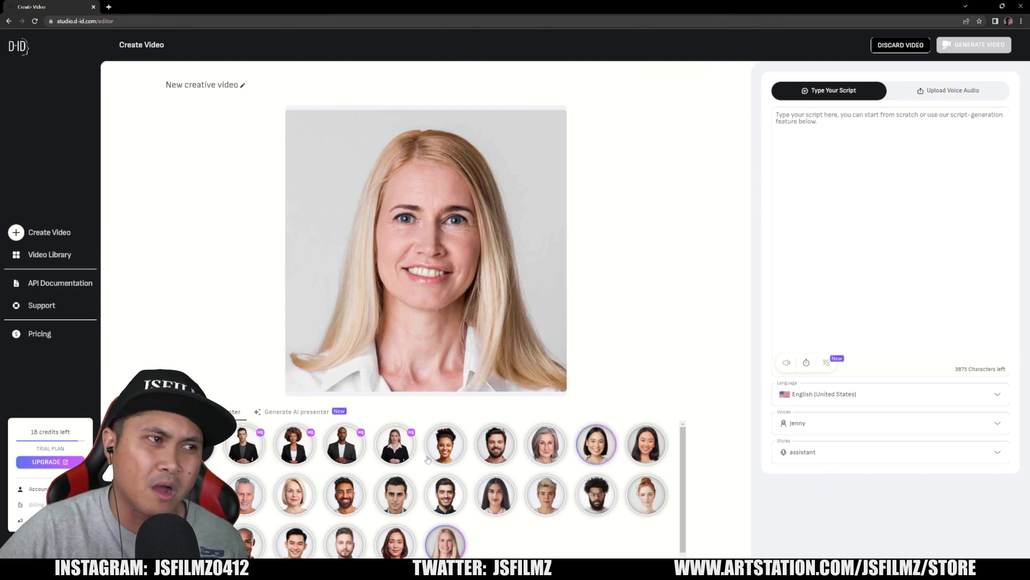
click(197, 443)
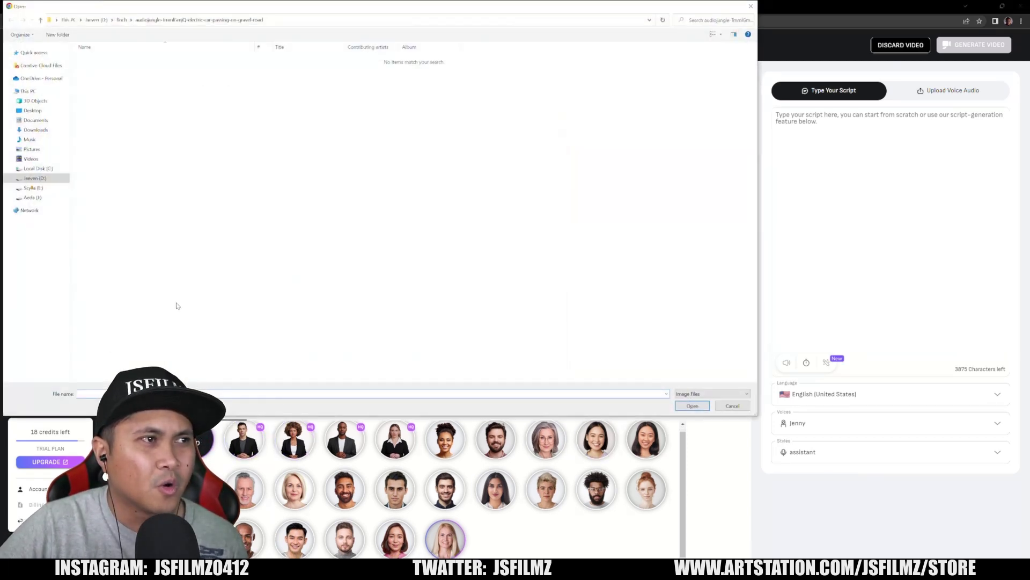
click(729, 404)
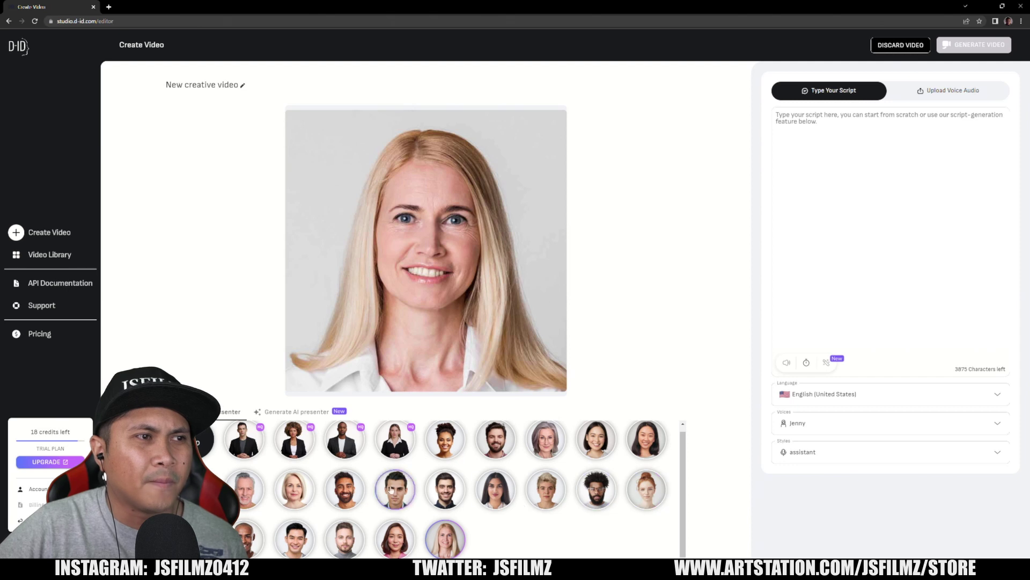
click(355, 455)
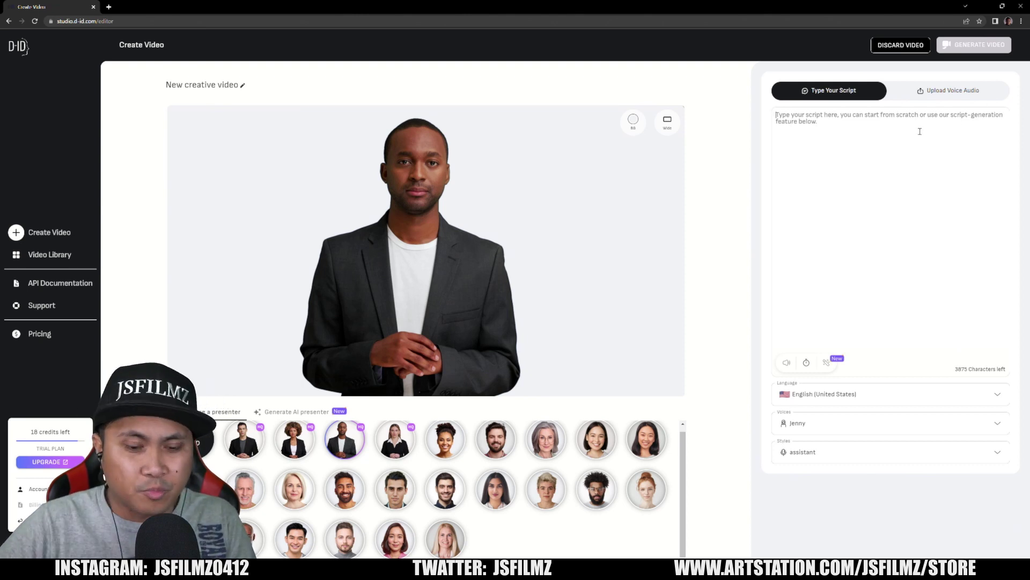
- Script a self-introduction about eating chocolate every day in the Jacob voice, then play the video
click(920, 131)
text(My name)
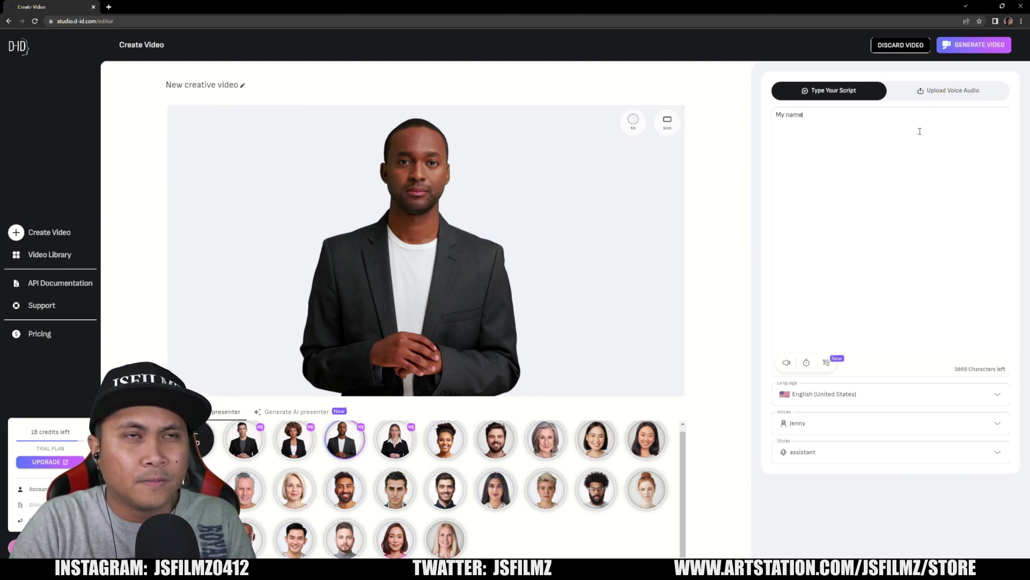
text( is Jae, I)
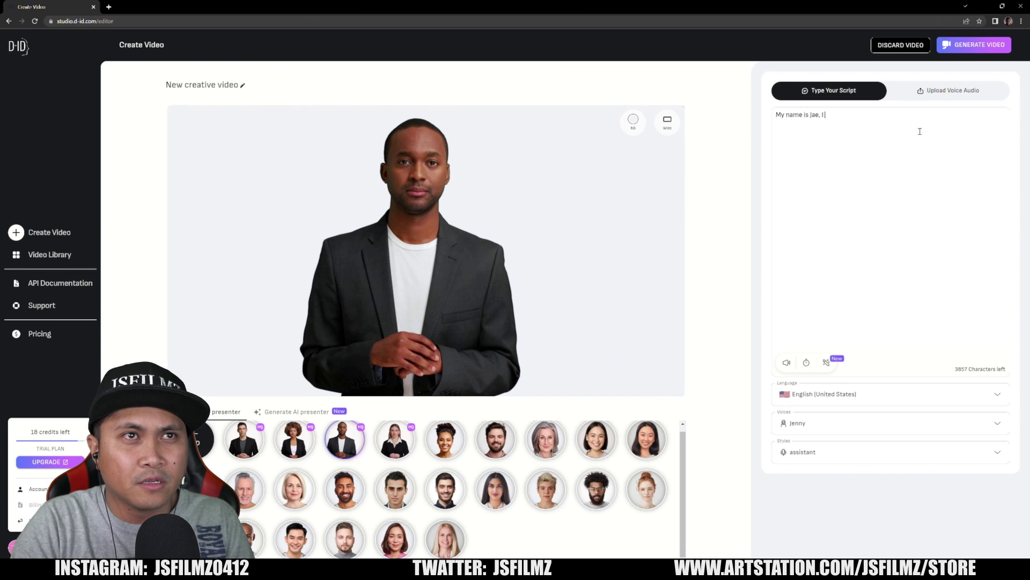
text( like to eat choc)
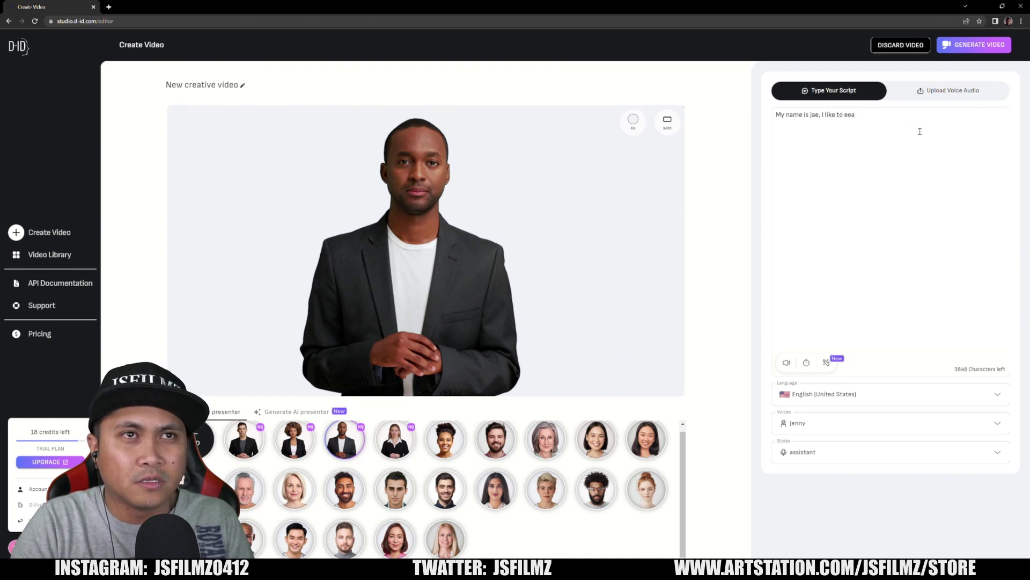
text(olate e)
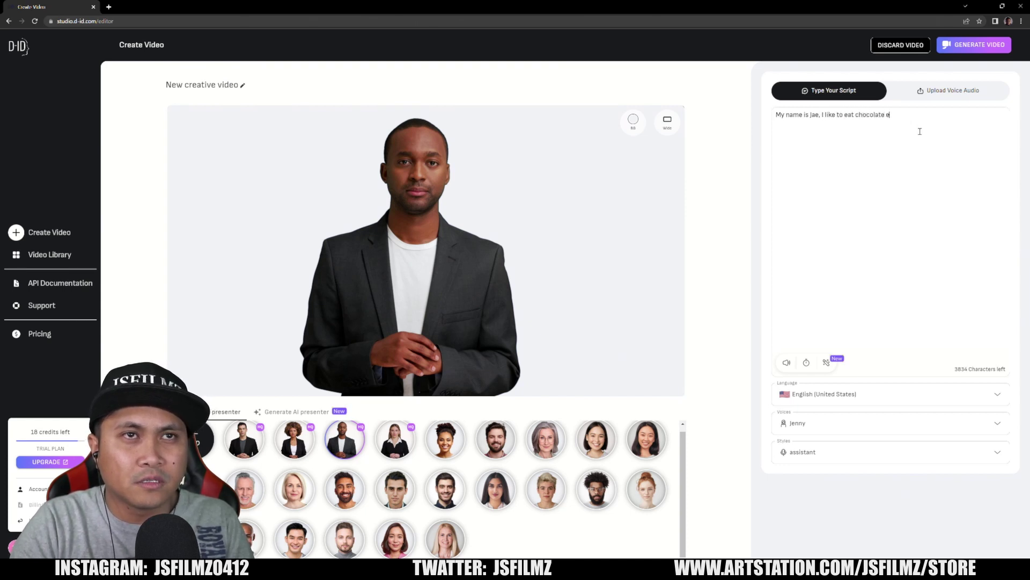
text(very day, hey hey hey)
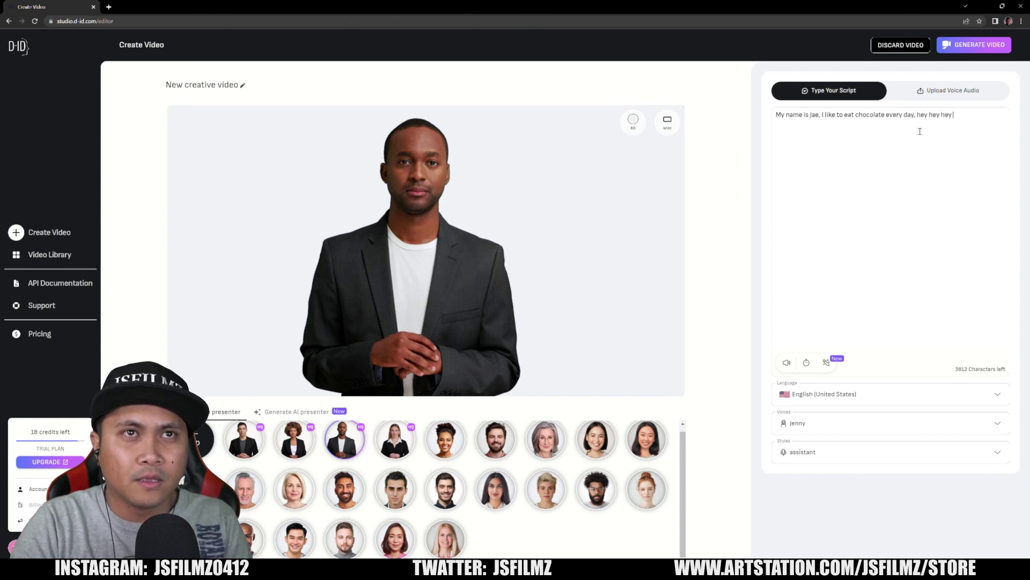
click(859, 423)
scroll(830, 370, down, 3)
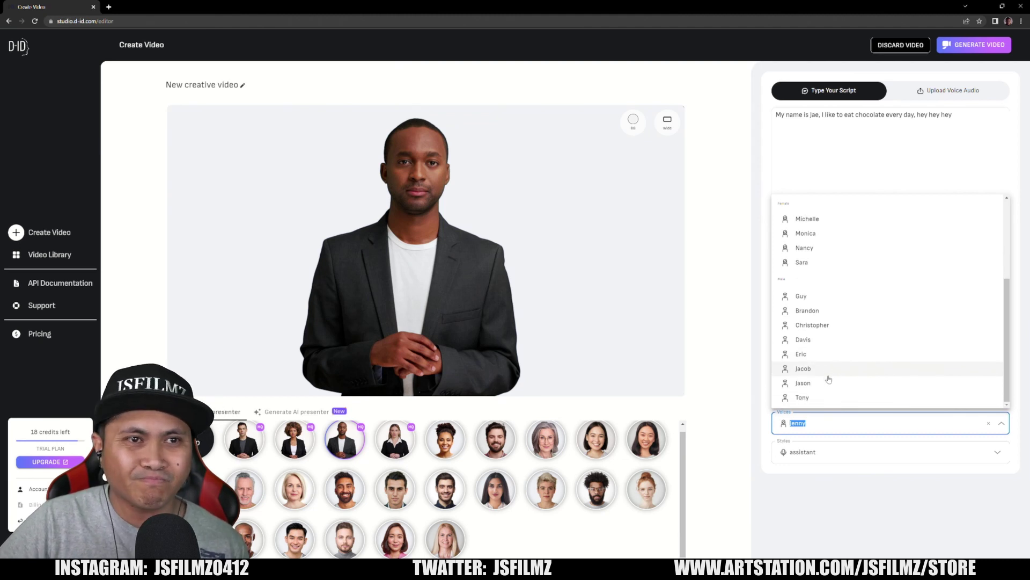
click(836, 379)
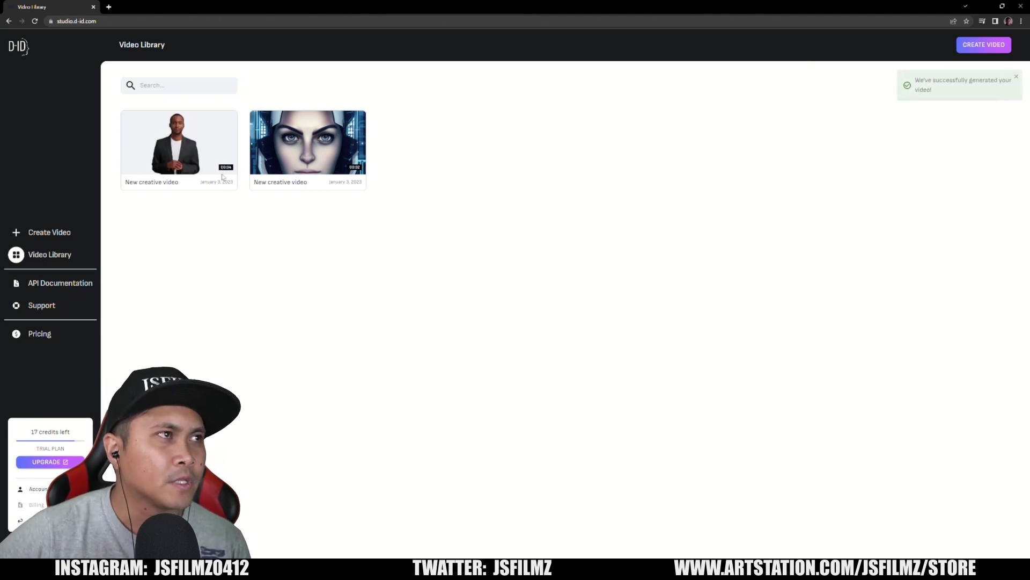
click(165, 142)
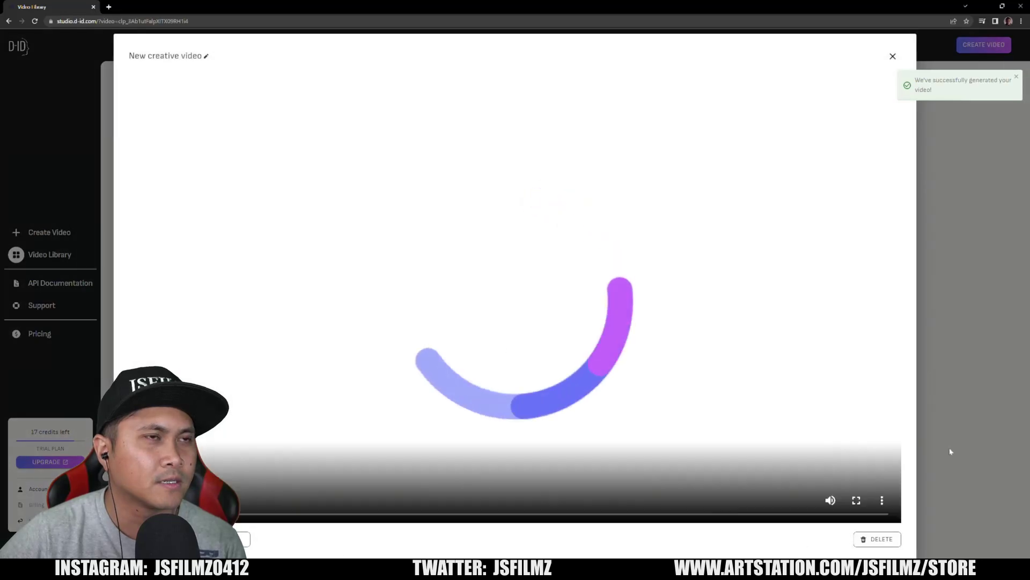